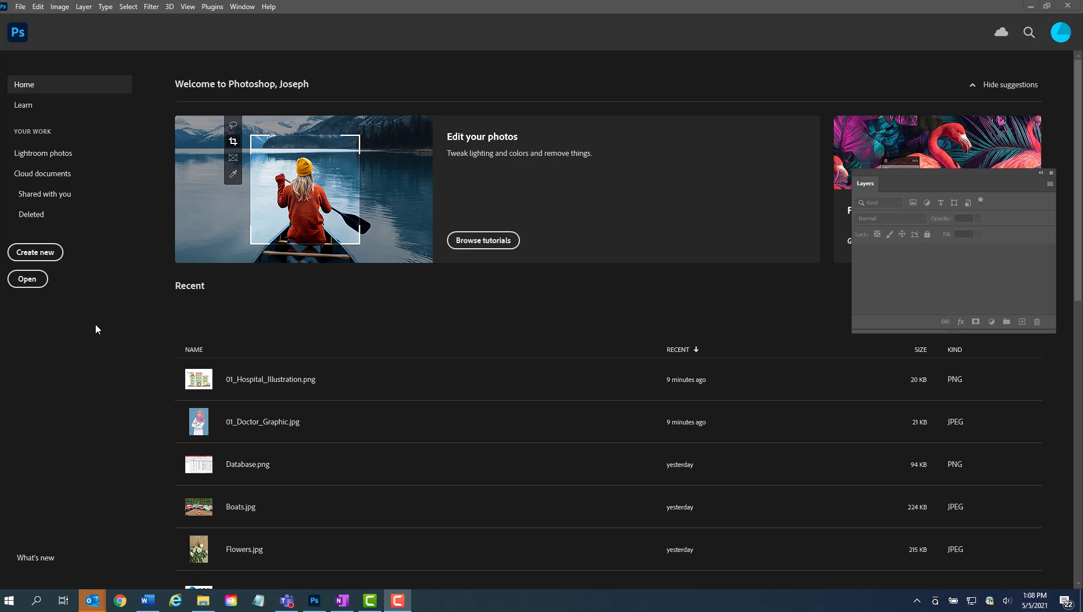
Step: Open 02_Doctor_Photo and 02_Hospital together as two documents
left_click(32, 282)
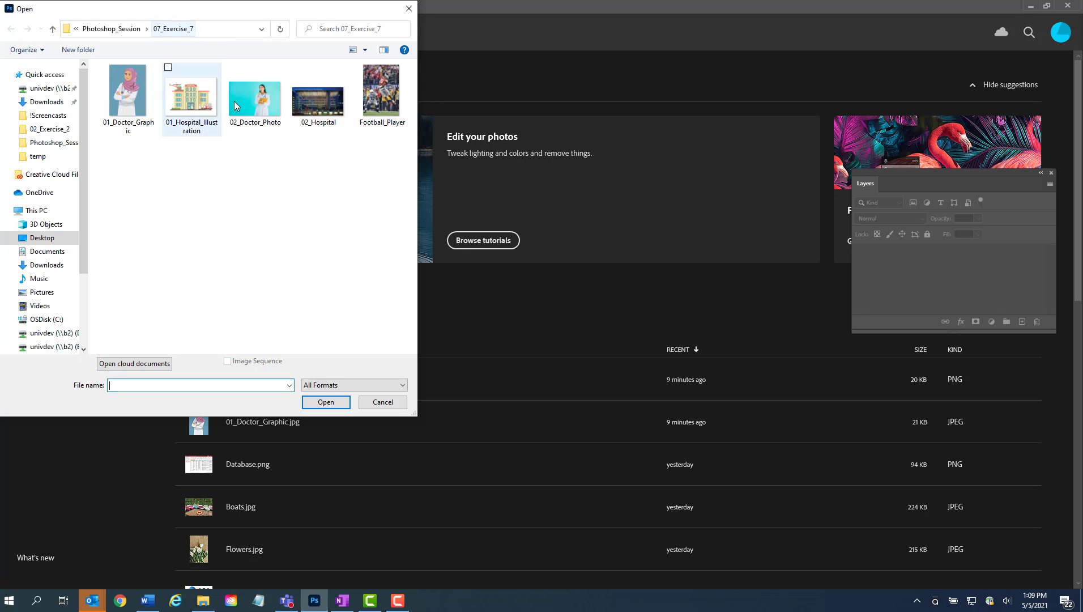
left_click(246, 116)
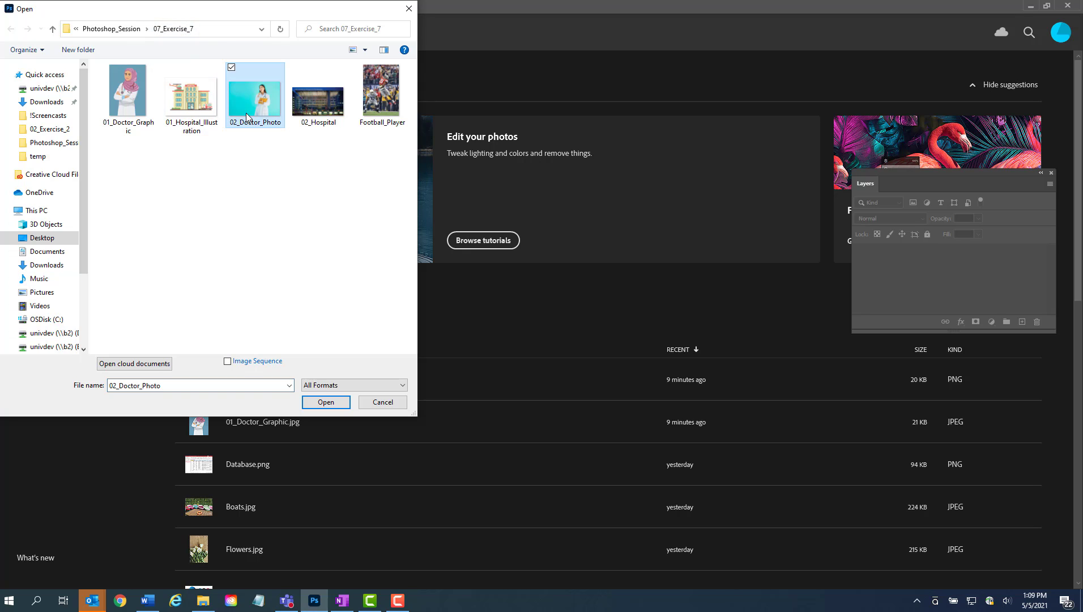
left_click(320, 106, "ctrl")
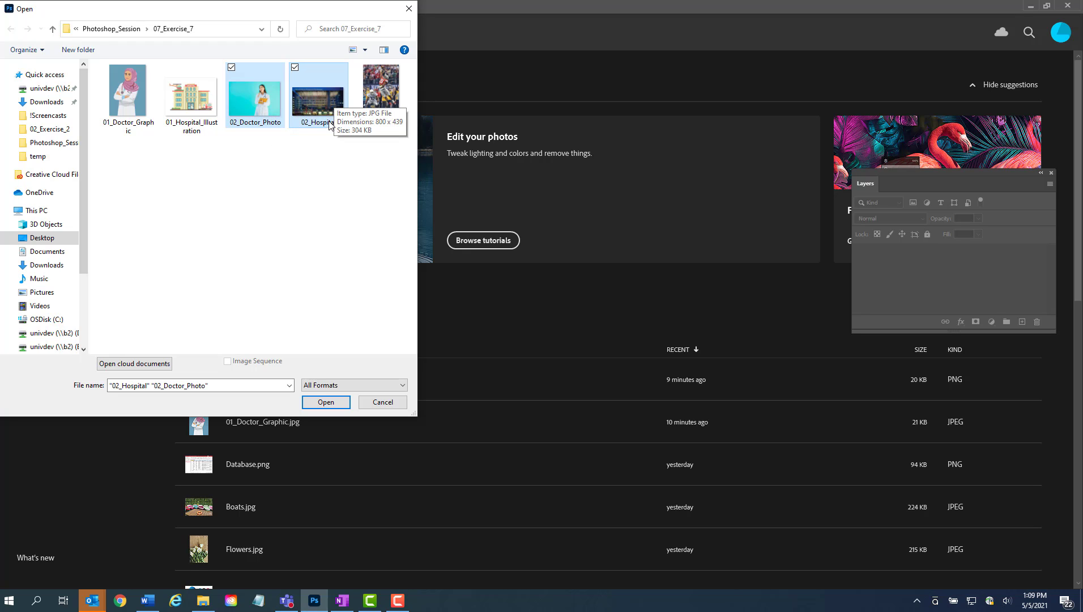
left_click(326, 402)
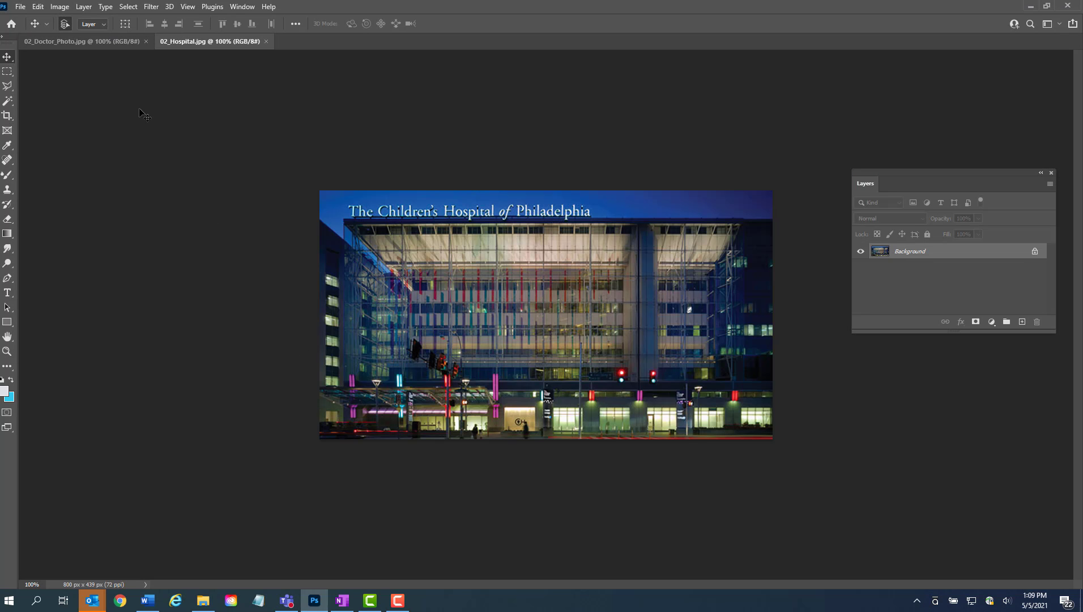
Step: Switch to the 02_Doctor_Photo.jpg document with its cyan background
left_click(83, 45)
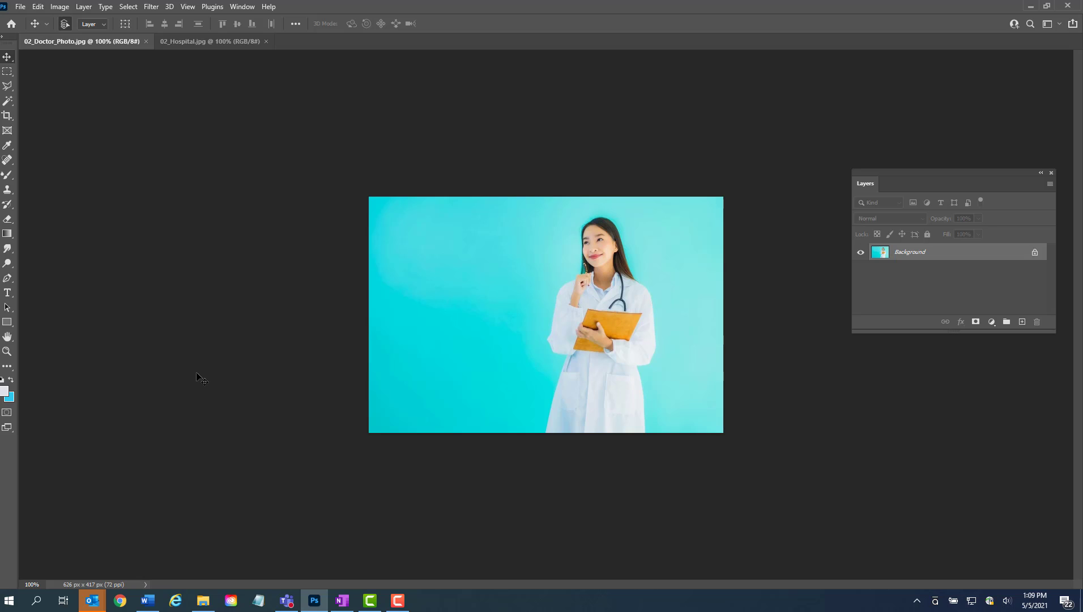
left_click(7, 102)
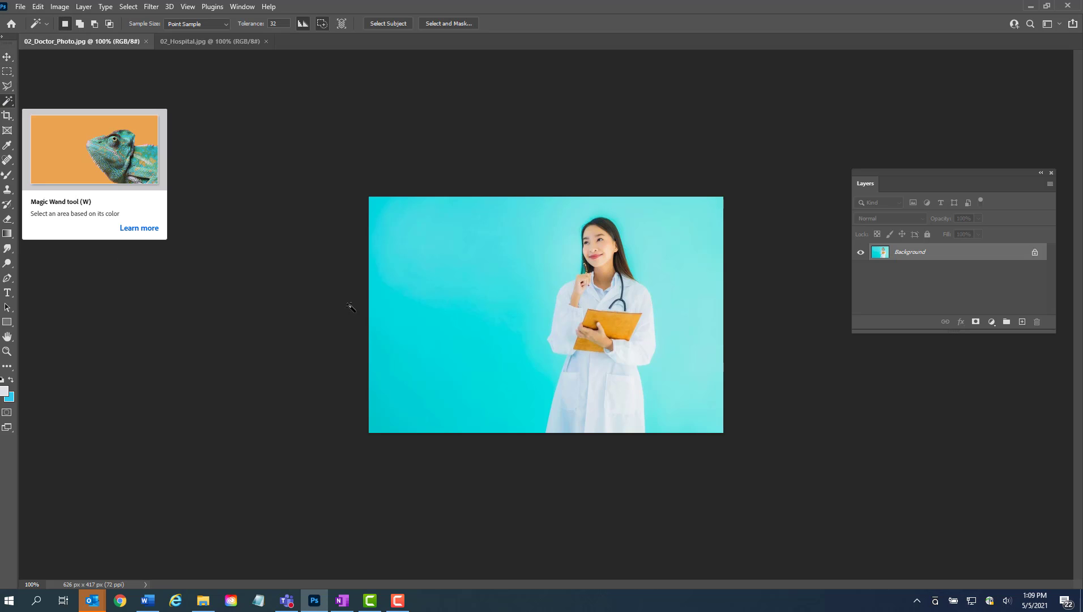
left_click(429, 283)
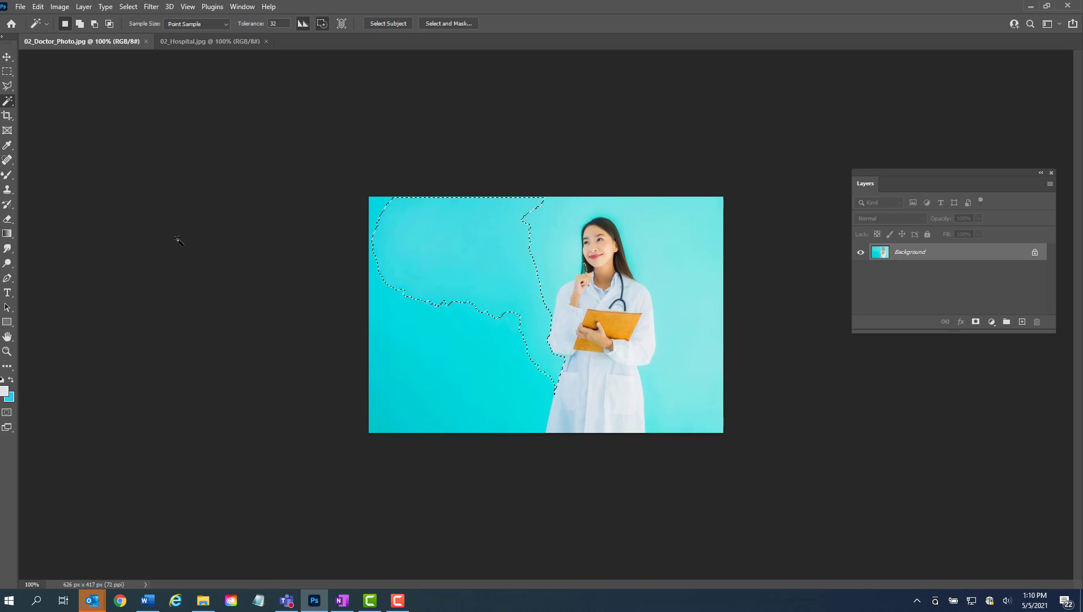
left_click(429, 355)
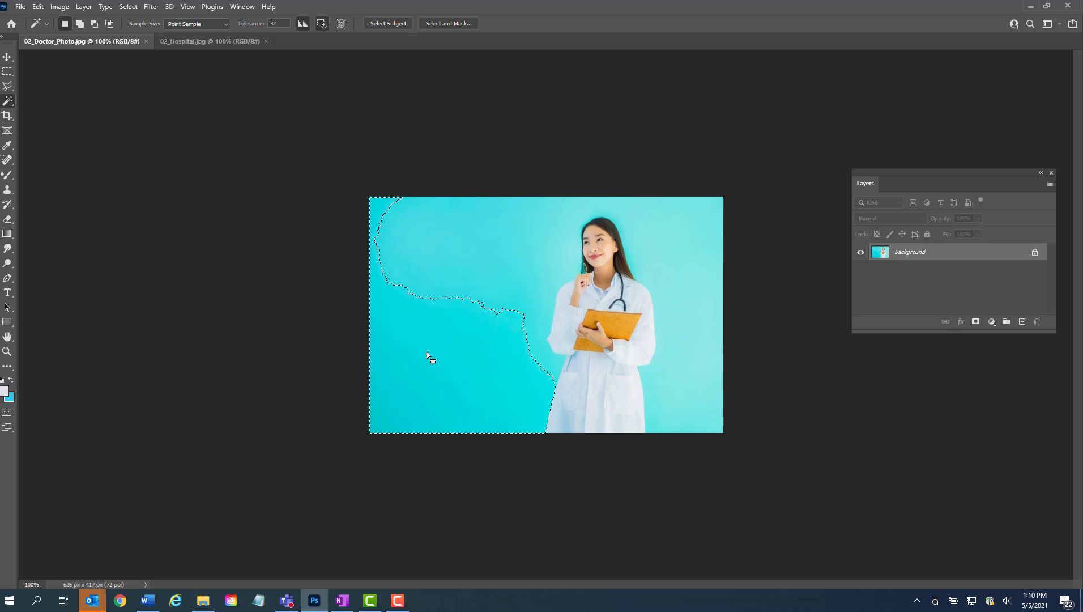
left_click(600, 204)
left_click(419, 225)
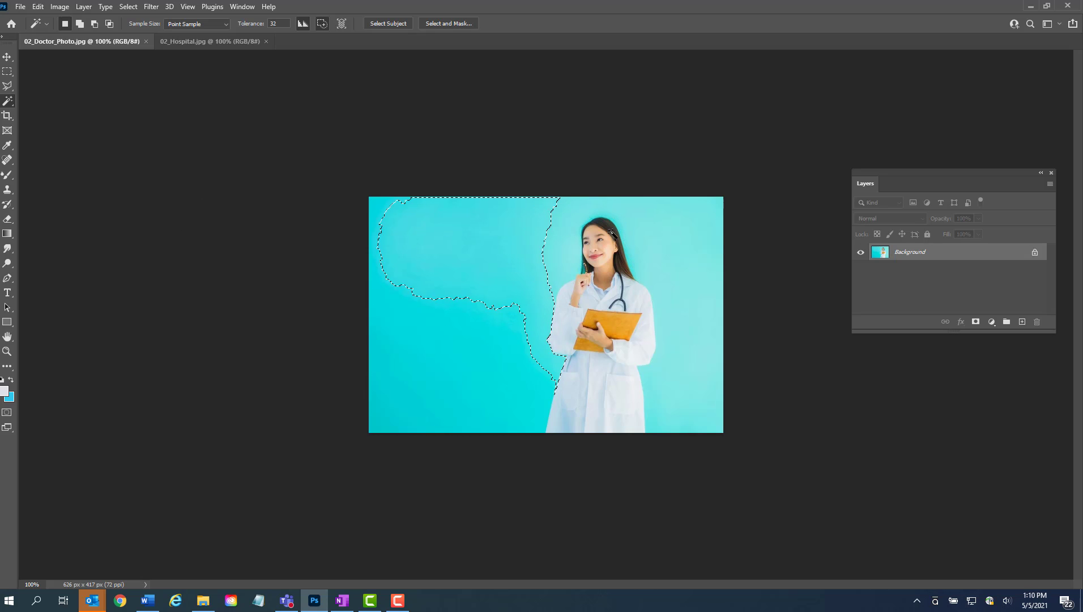
left_click(717, 346)
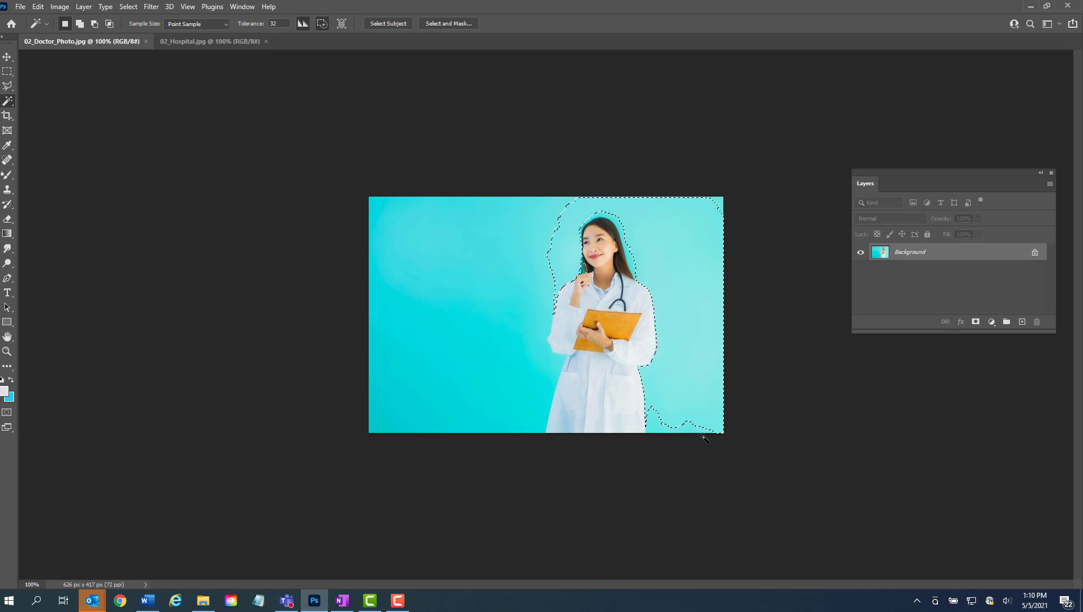
left_click(413, 264)
key("ctrl+d")
Step: Duplicate the Background layer to create a Background copy layer
right_click(934, 258)
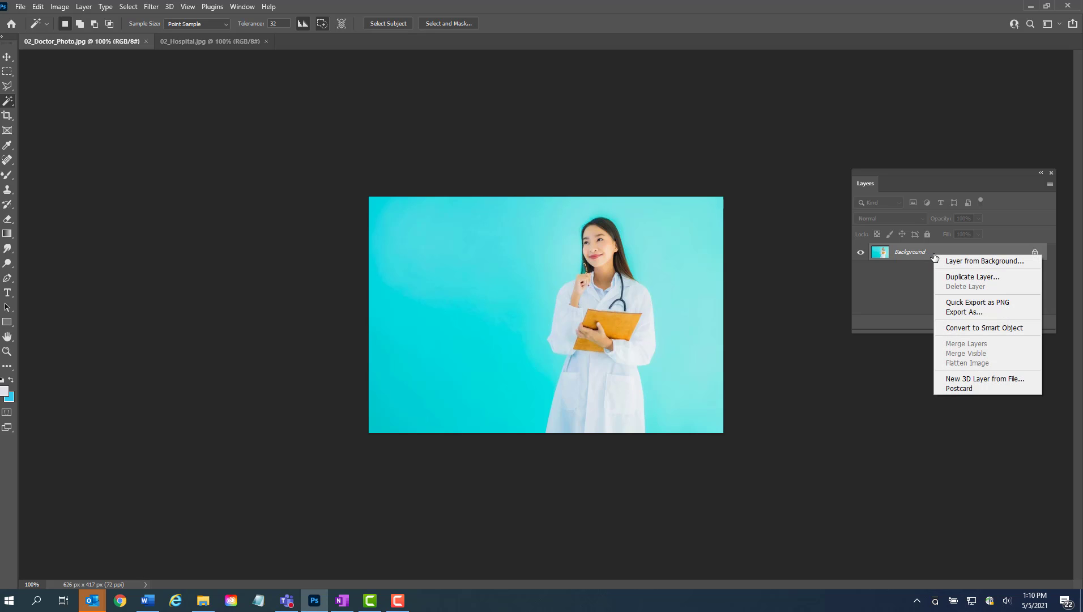
left_click(962, 277)
left_click(918, 357)
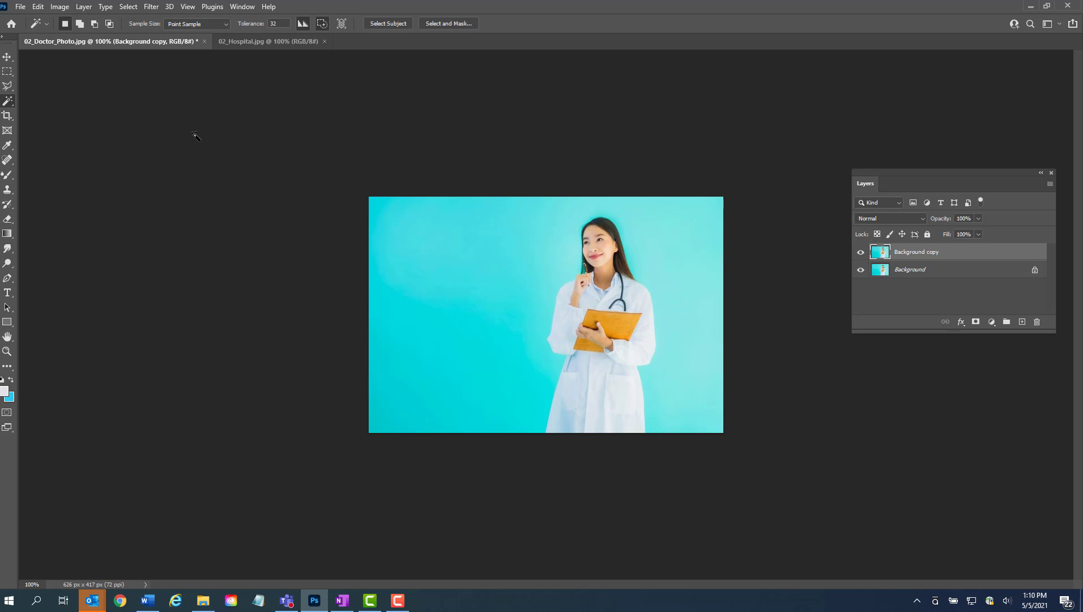
right_click(11, 107)
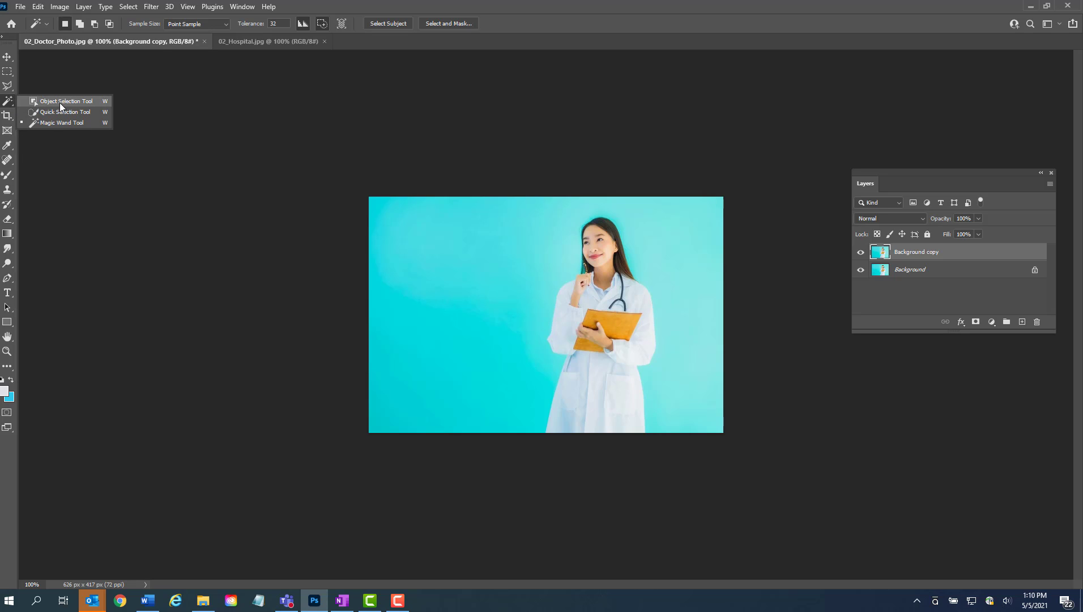
Step: Select the doctor's figure with the Object Selection Tool by boxing around her
left_click(59, 103)
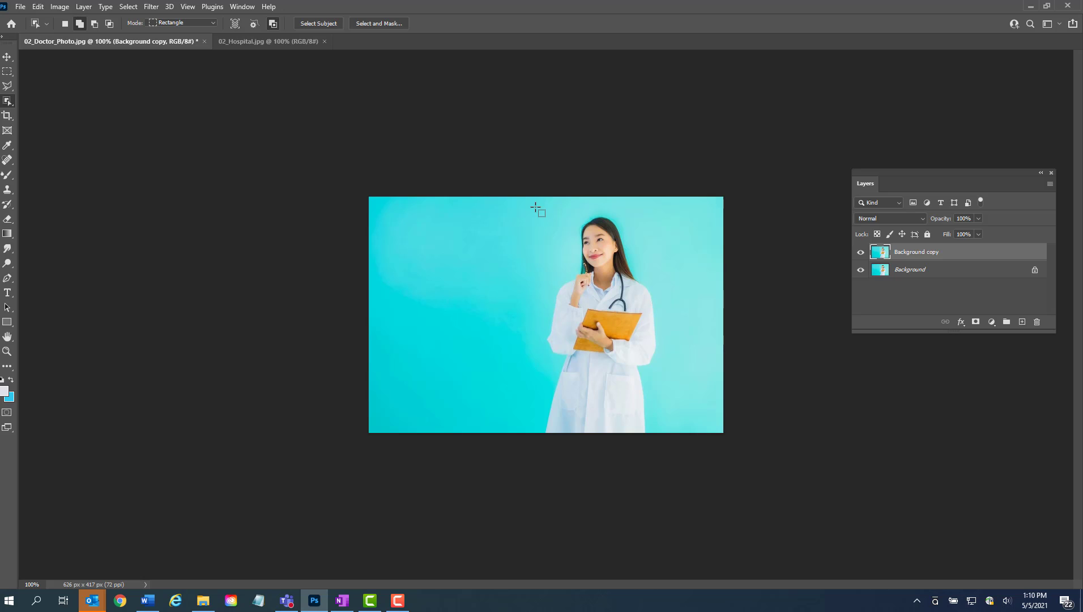
left_click_drag(535, 207, 664, 437)
Step: Invert the selection and delete the cyan background from the Background copy layer
left_click(129, 8)
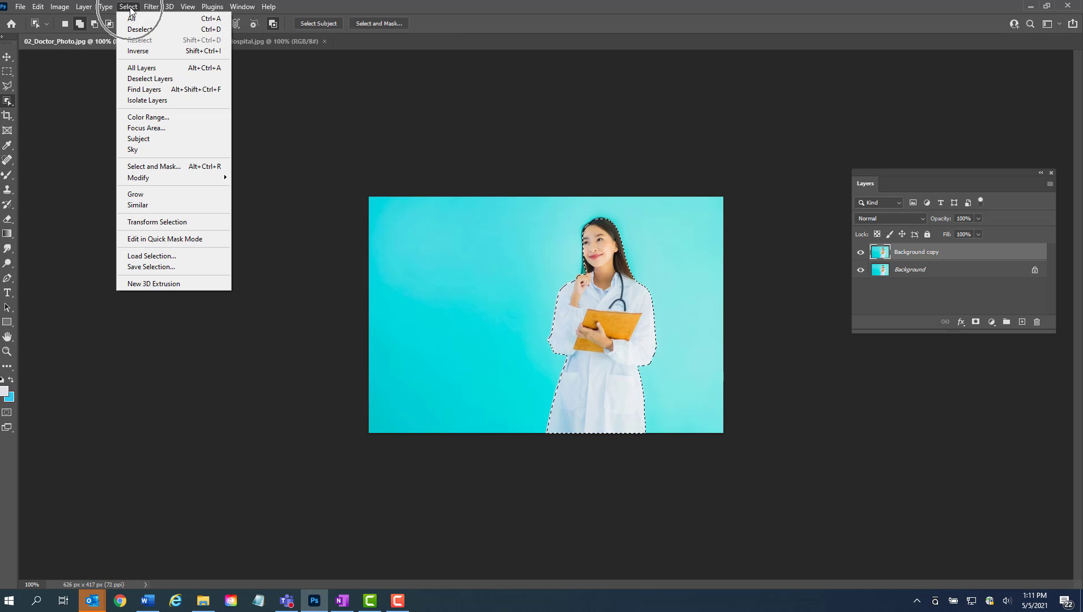
left_click(139, 51)
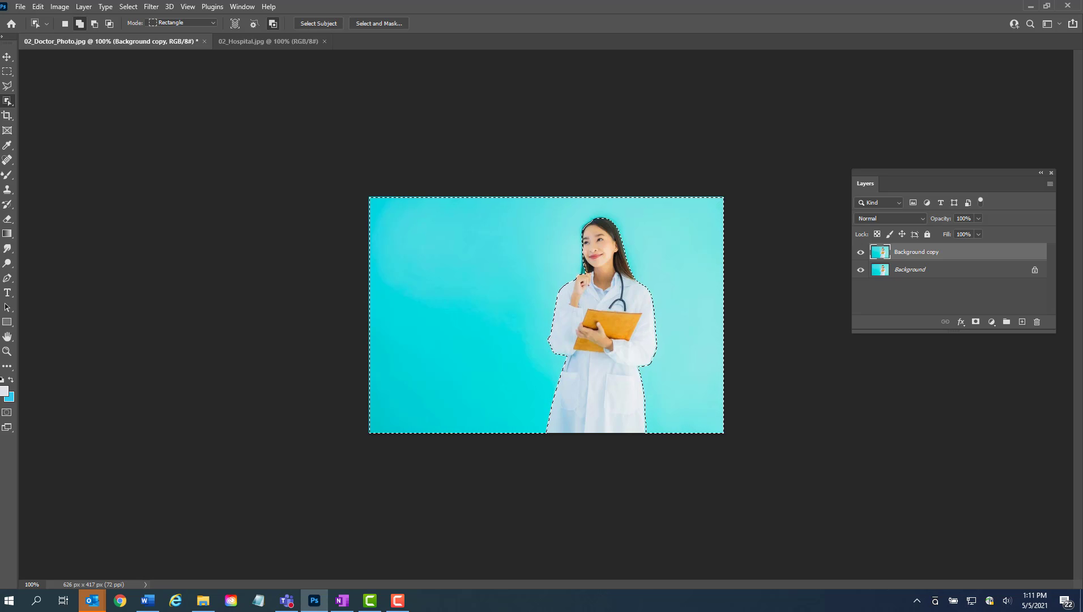
key("Delete")
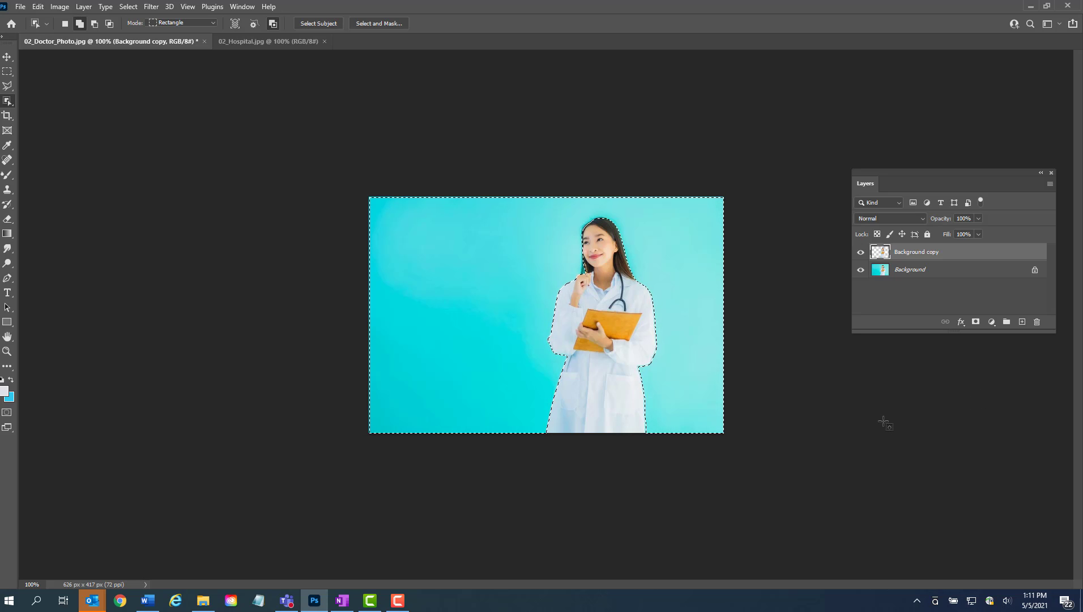
Step: Deselect, then hide the original Background layer to show the doctor on transparency
left_click(129, 7)
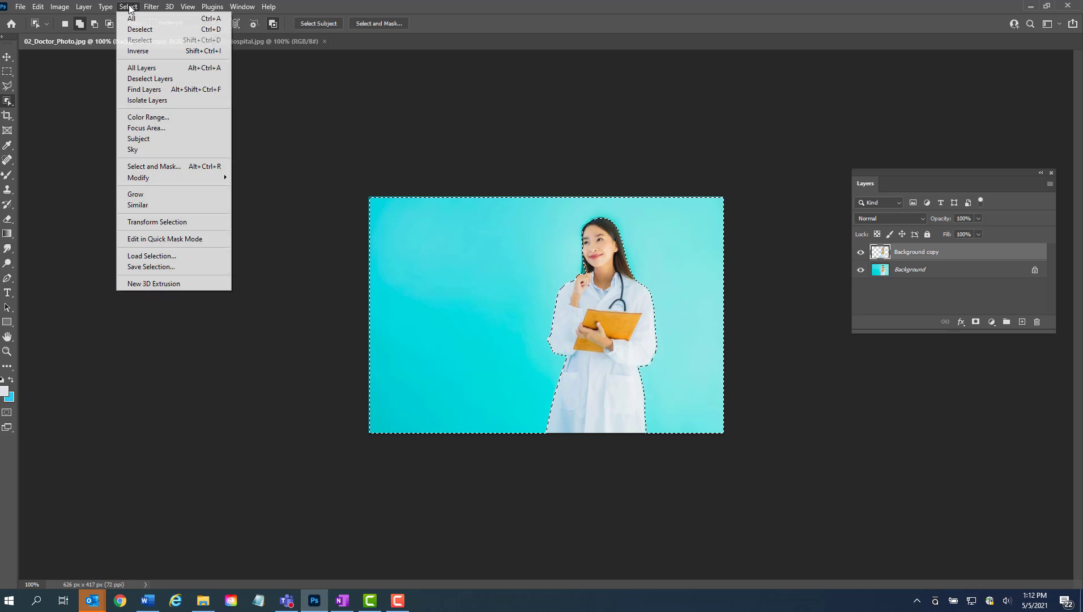
left_click(138, 28)
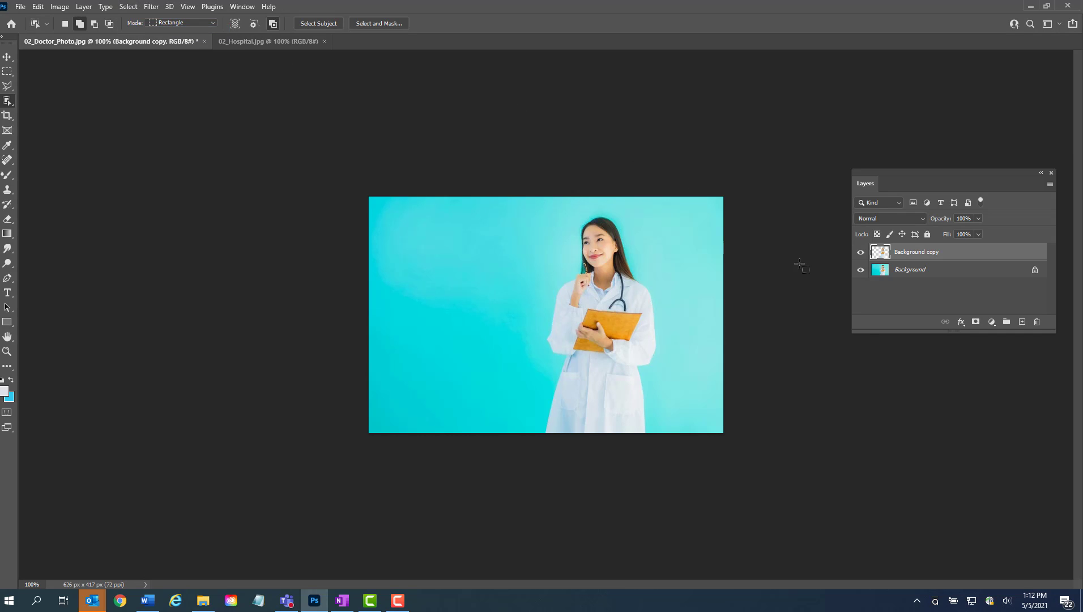
key("super")
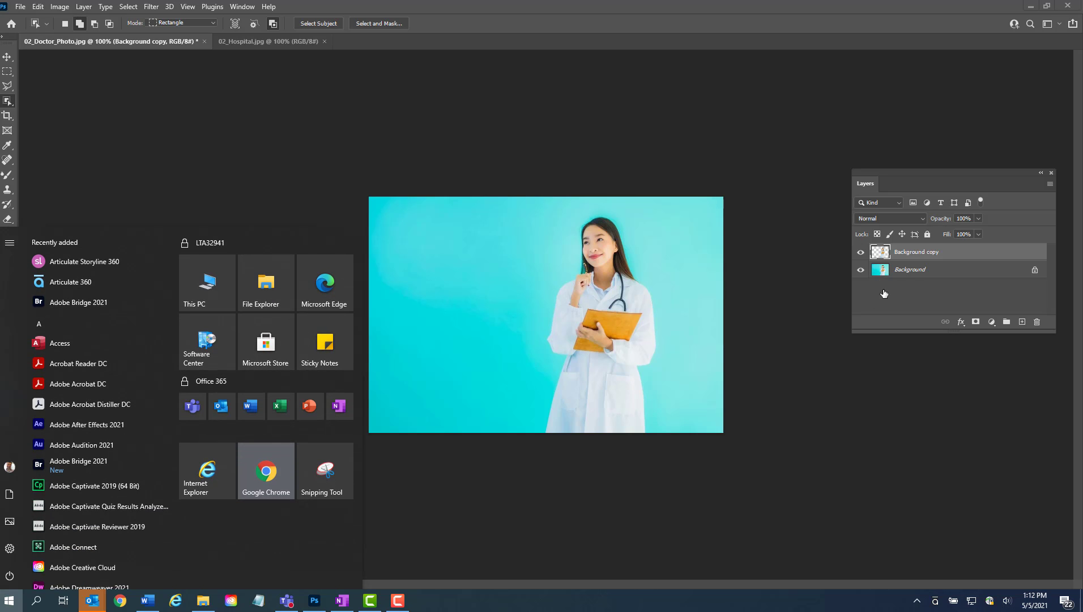
key("super")
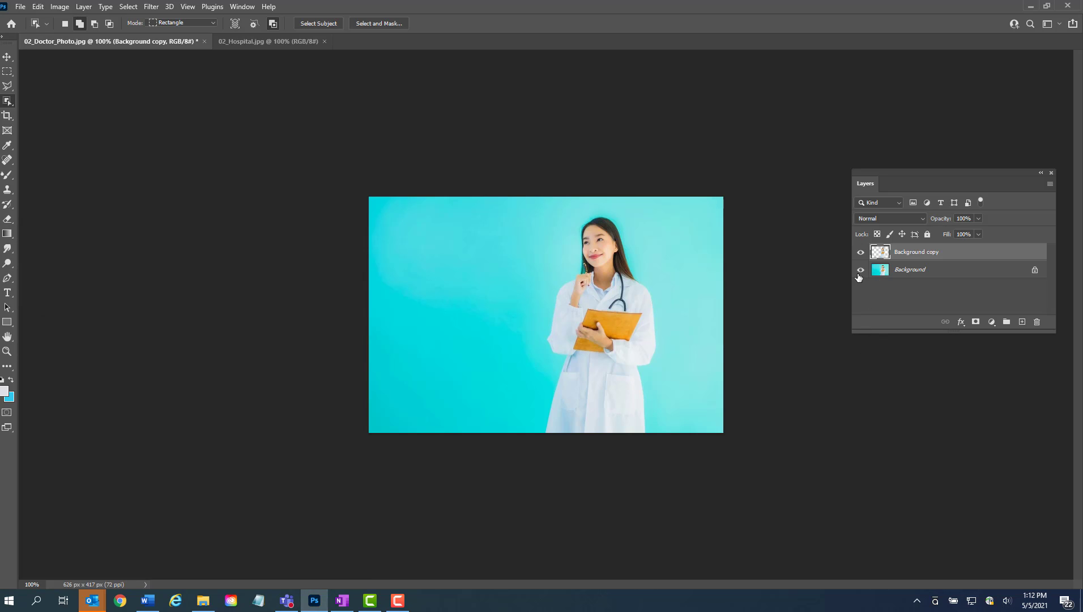
left_click(863, 275)
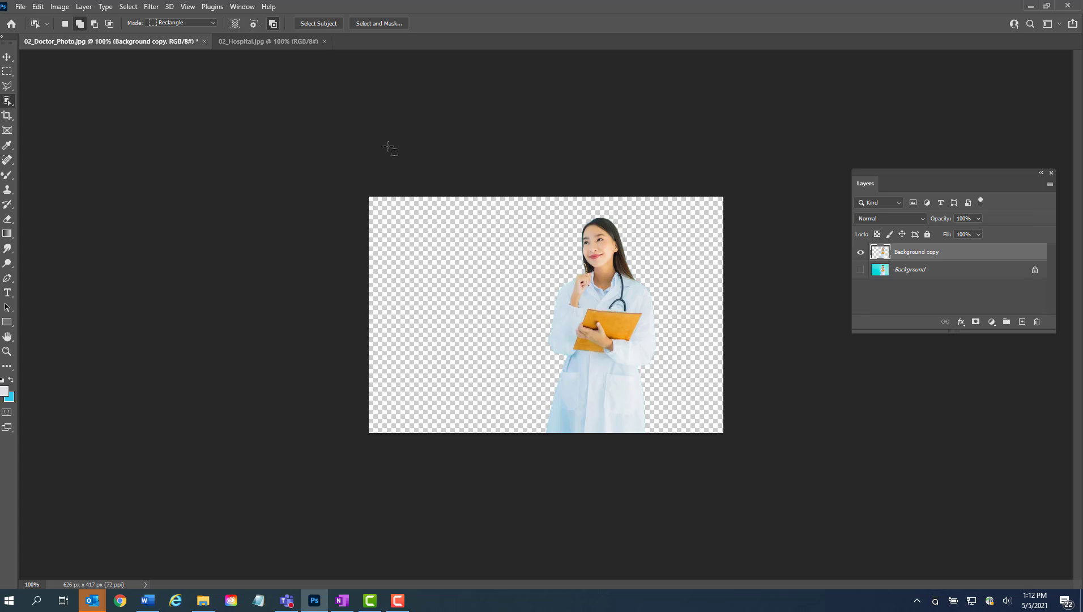
Step: Save the cut-out as 02_Doctor_Photo in PNG format in the 07_Exercise_7 folder
left_click(20, 7)
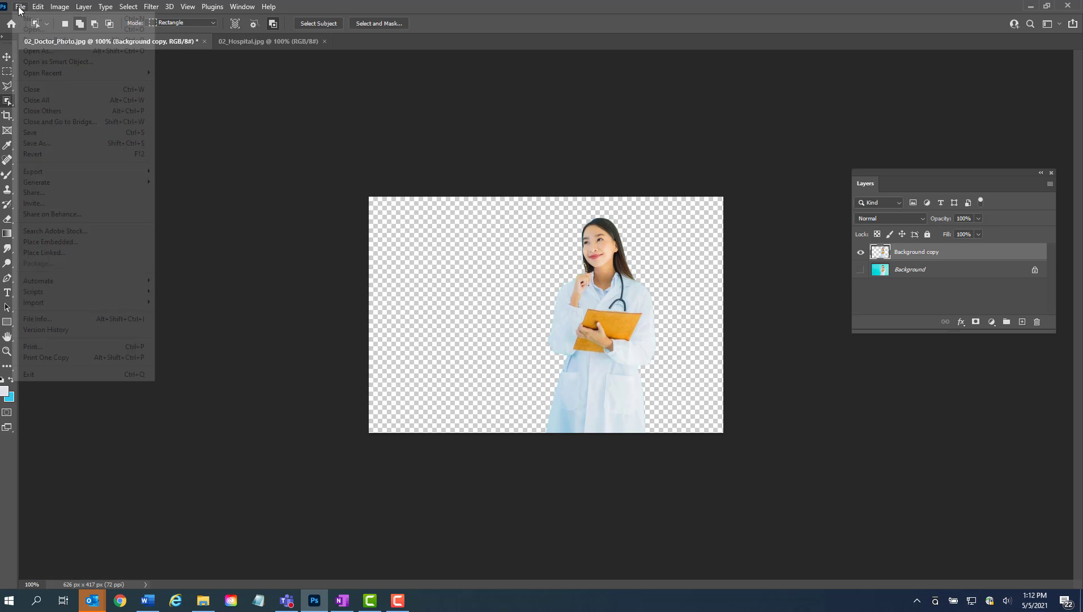
left_click(33, 143)
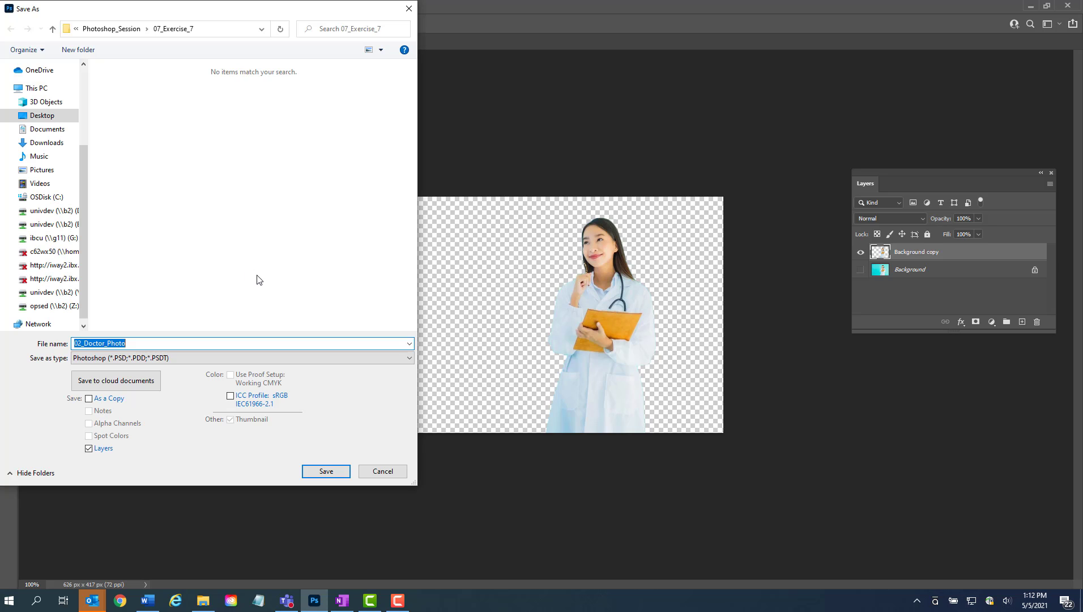
left_click(203, 357)
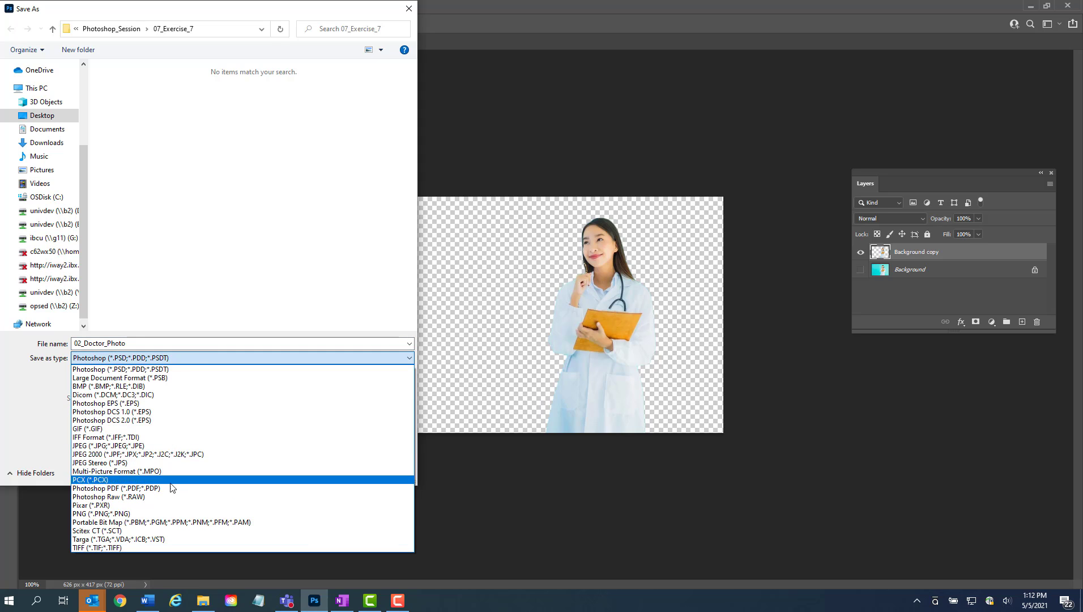
left_click(162, 513)
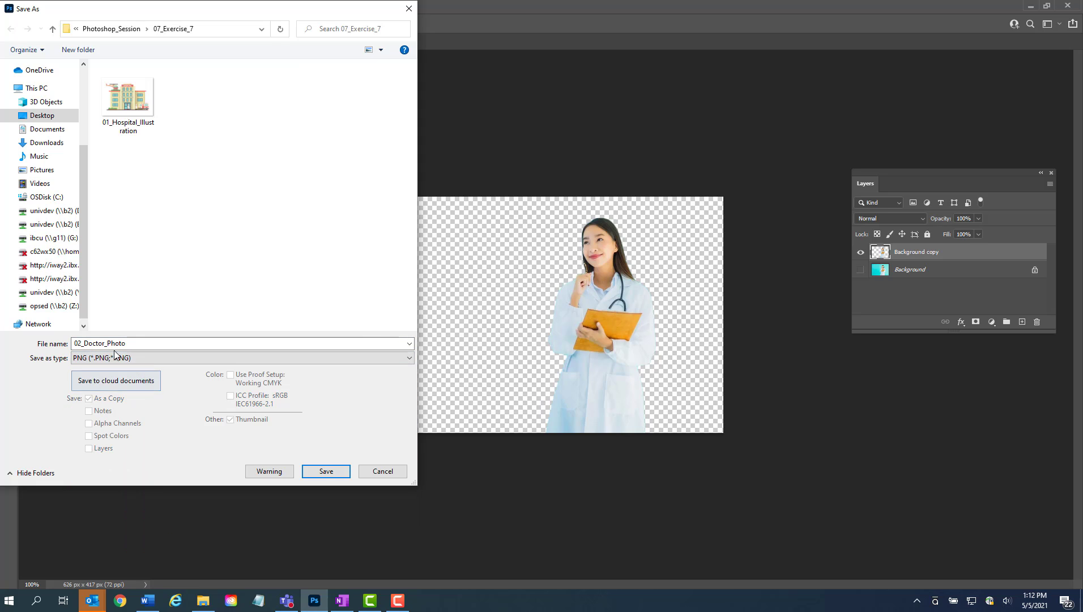
left_click(383, 472)
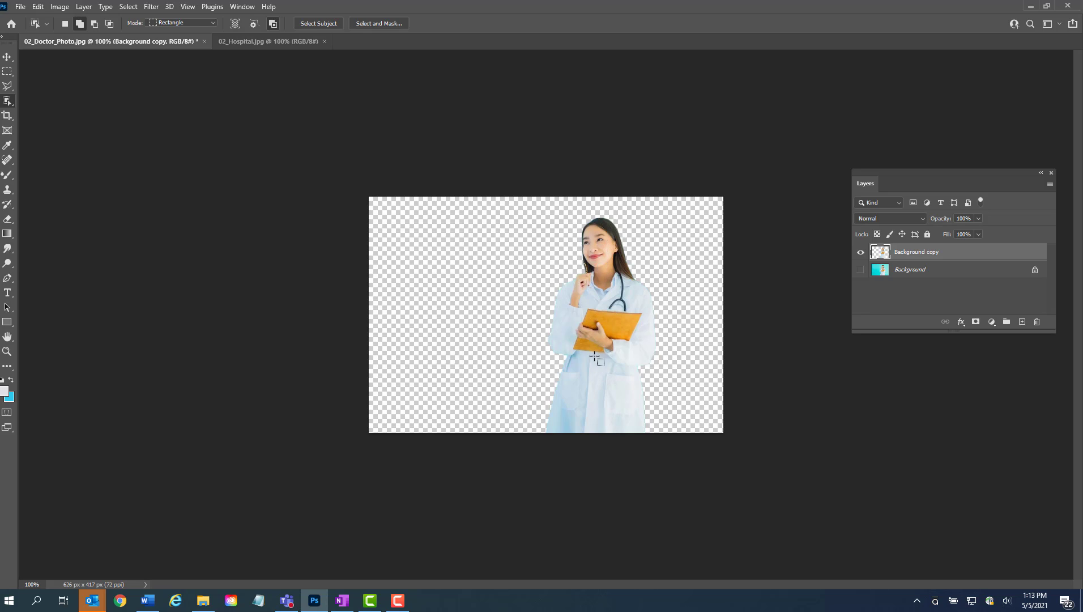
Step: Drag the doctor layer onto 02_Hospital.jpg and position it at the lower right
left_click(10, 58)
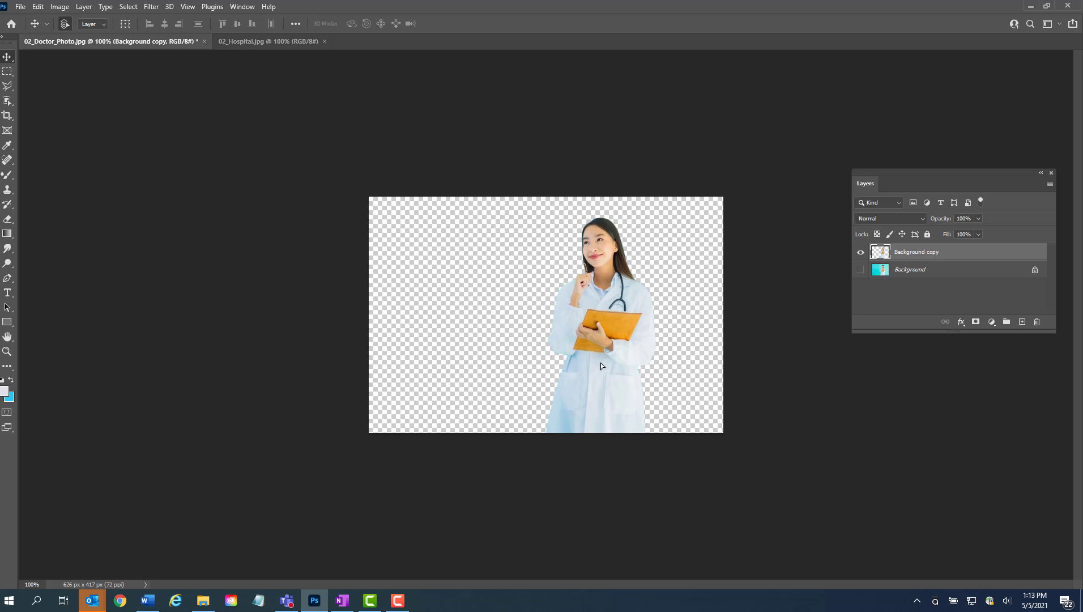
left_click_drag(601, 363, 375, 165)
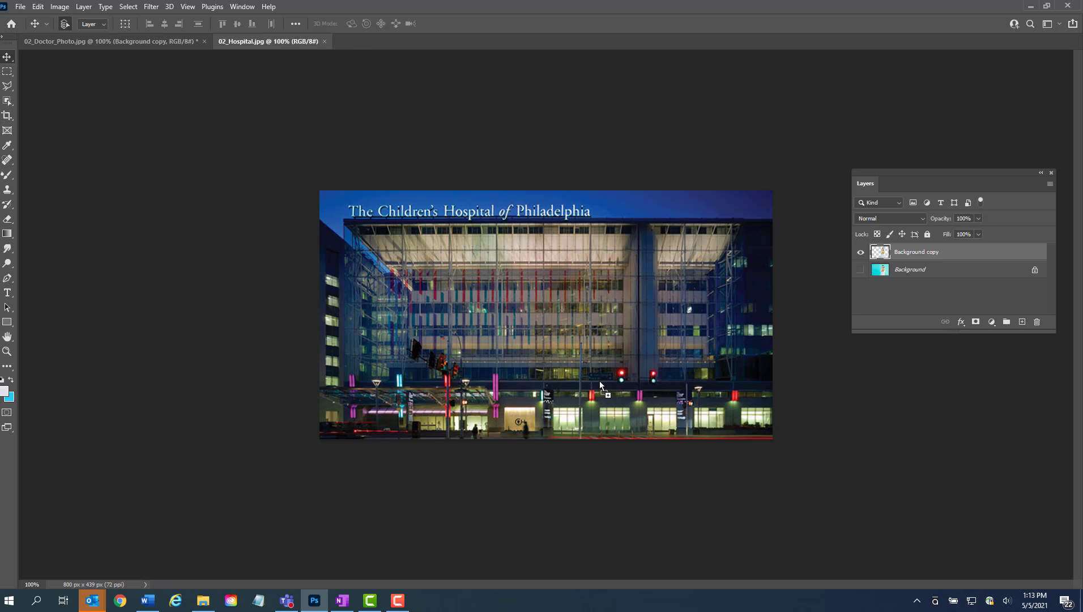
left_click_drag(599, 380, 698, 357)
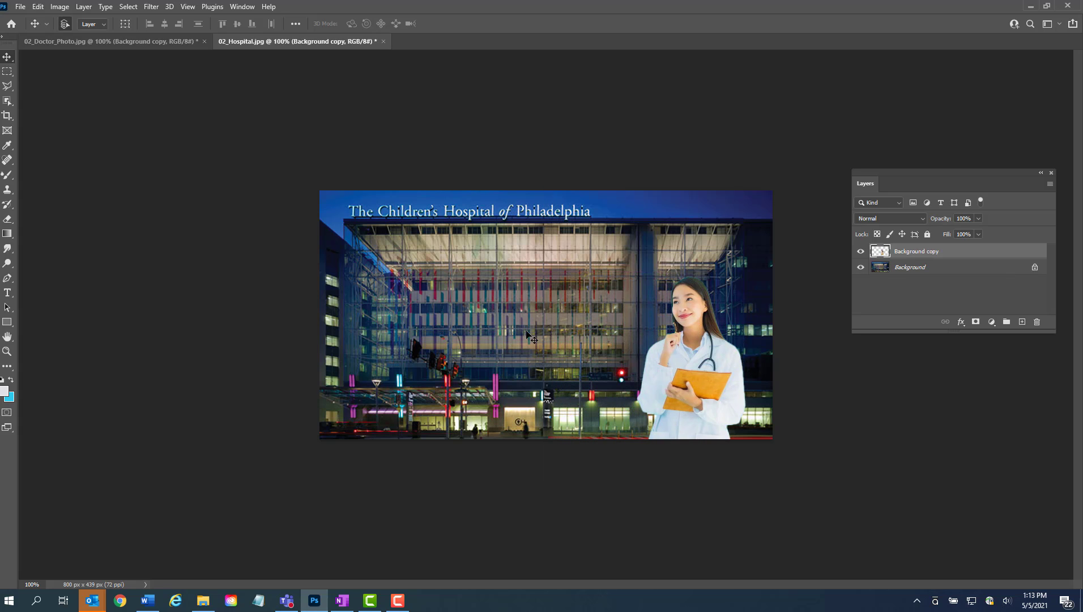